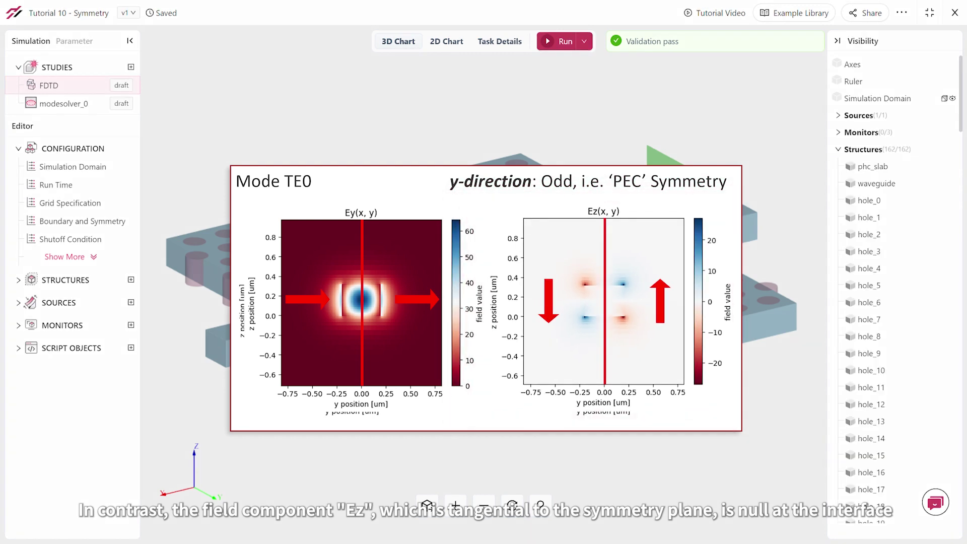
# Estimate the baseline cost: 1.65 FlexCredits for 10 M grid points.
pyautogui.click(584, 48)
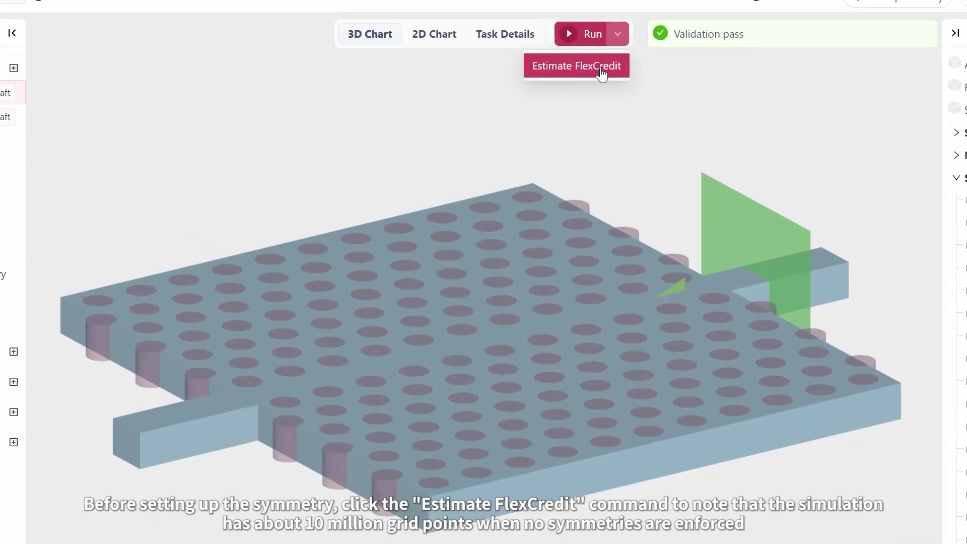
pyautogui.click(582, 66)
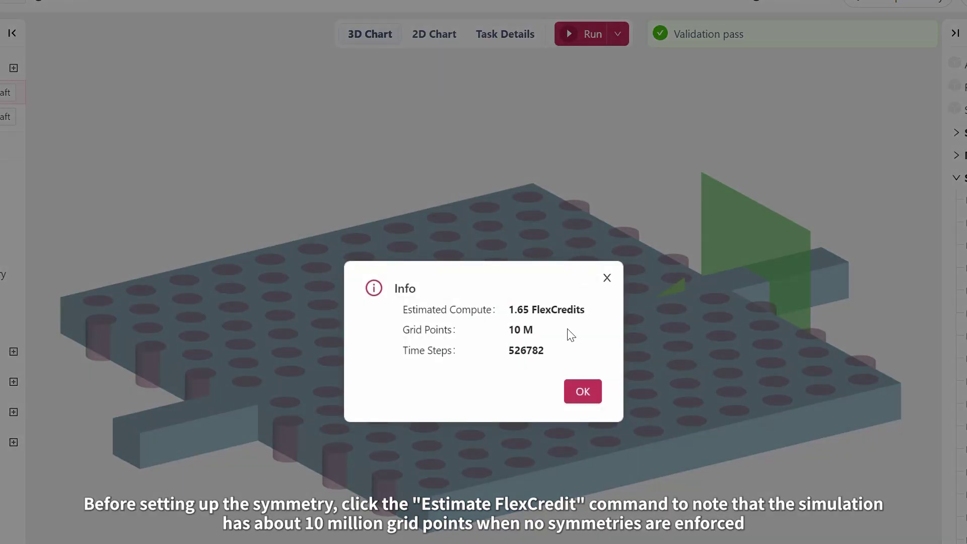
pyautogui.click(583, 393)
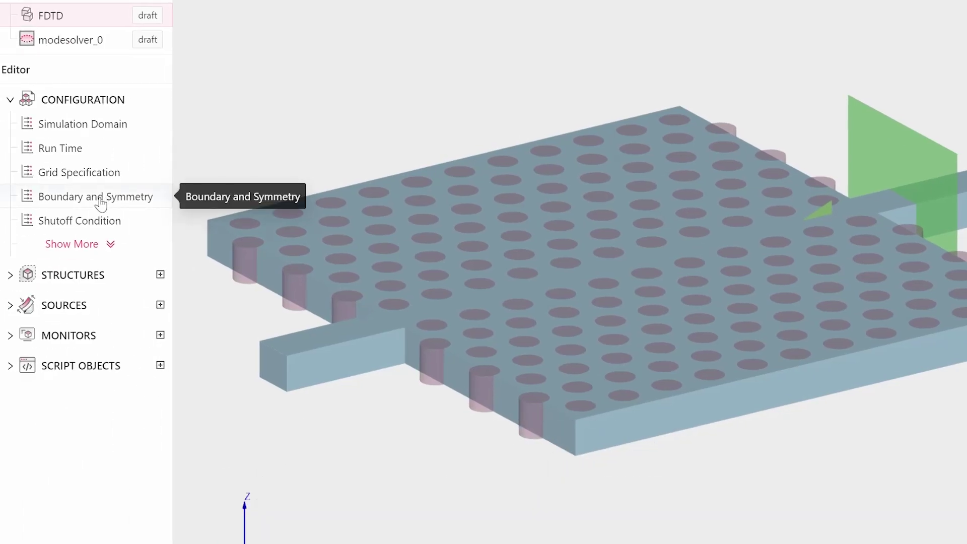
# Set the y symmetry to Odd (PEC) in Boundary and Symmetry and apply it.
pyautogui.click(99, 199)
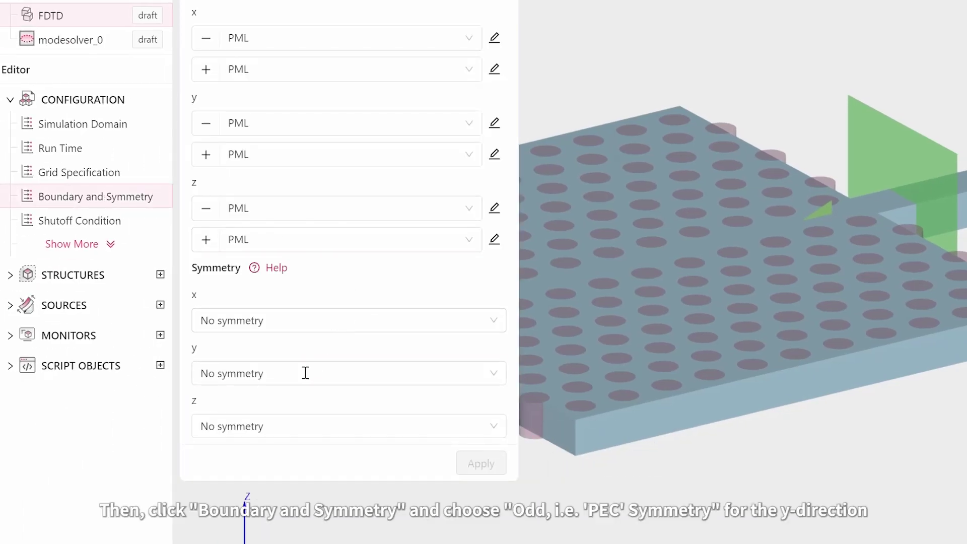
pyautogui.click(305, 374)
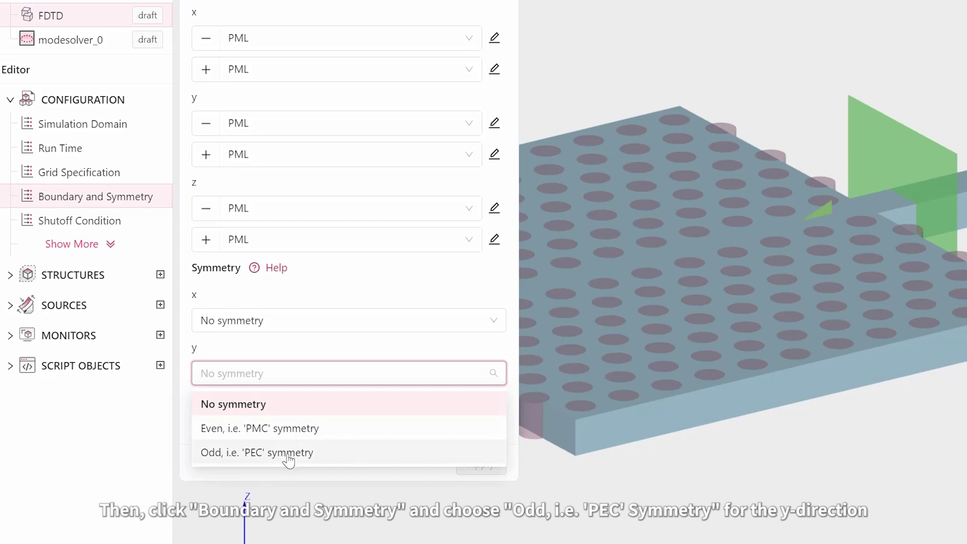
pyautogui.click(303, 453)
pyautogui.click(481, 463)
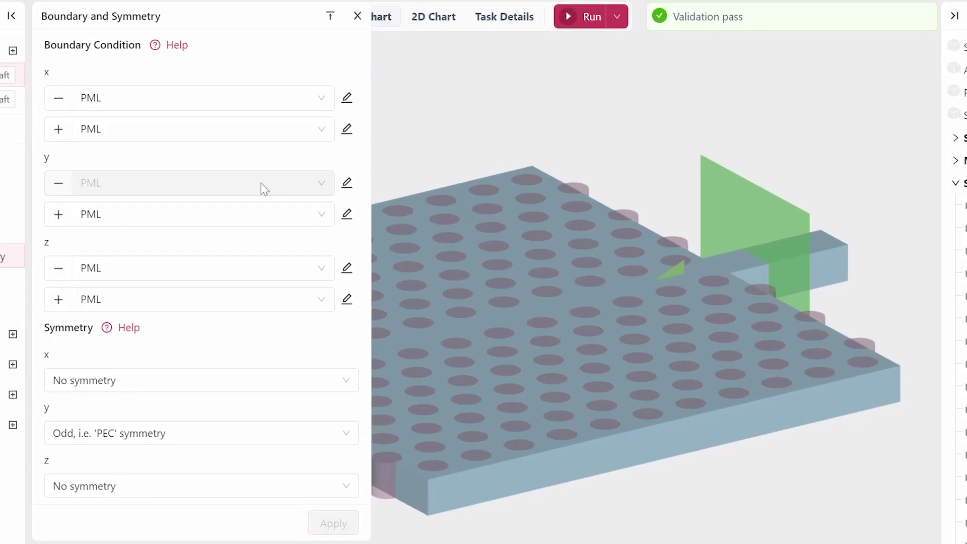
# Re-estimate to confirm 0.85 FlexCredit and 5 M grid points, then run and open the post-run results.
pyautogui.click(357, 18)
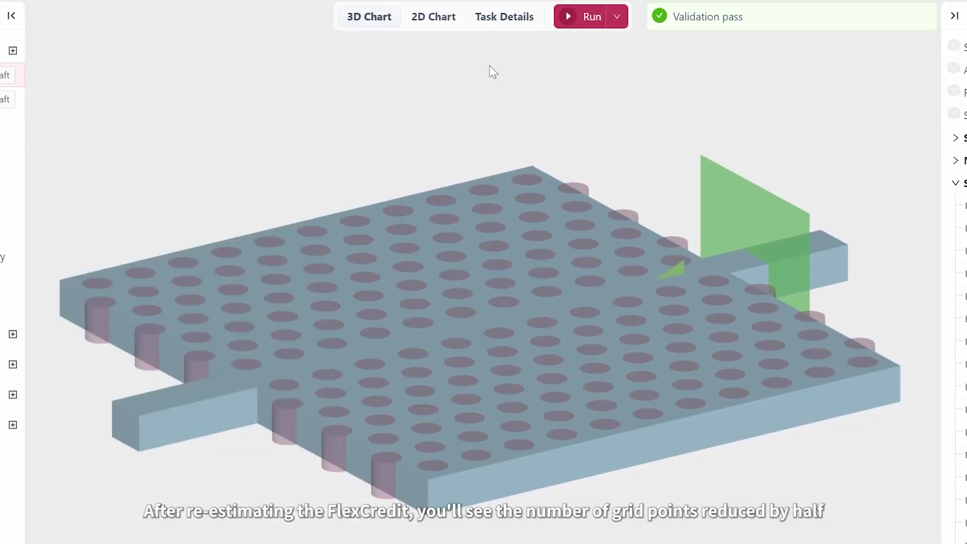
pyautogui.click(617, 17)
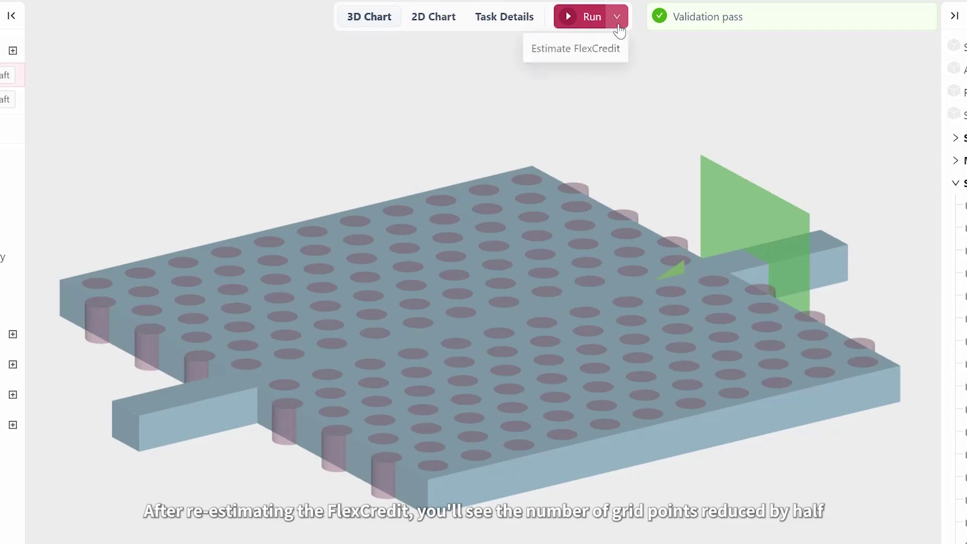
pyautogui.click(596, 54)
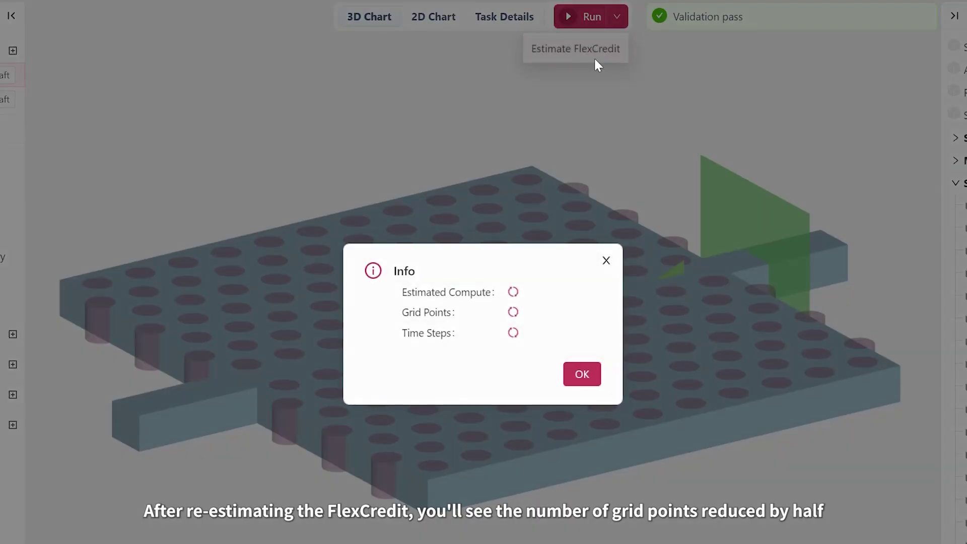
pyautogui.click(581, 379)
pyautogui.click(586, 17)
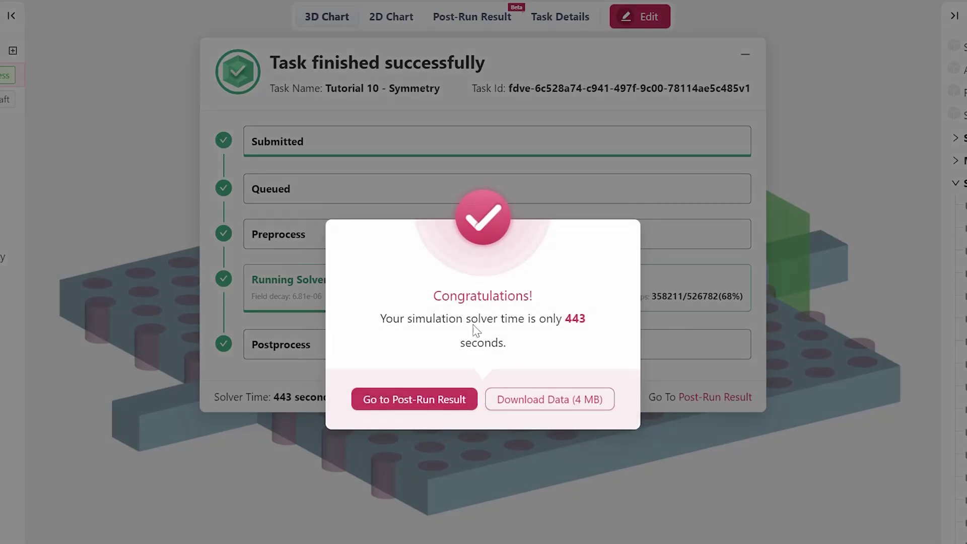
pyautogui.click(404, 400)
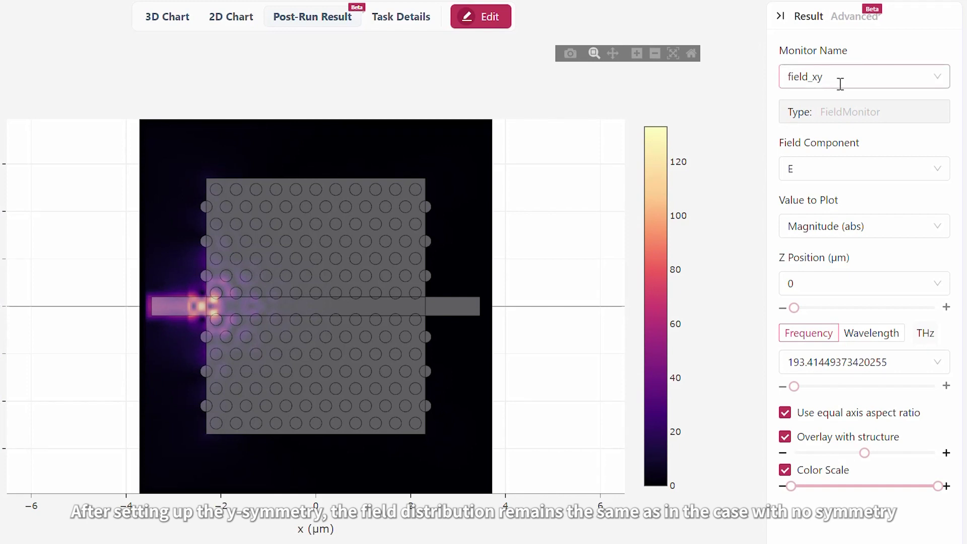
# Switch the results to the modal_flux monitor's mode-amplitude plot.
pyautogui.click(841, 83)
pyautogui.click(841, 131)
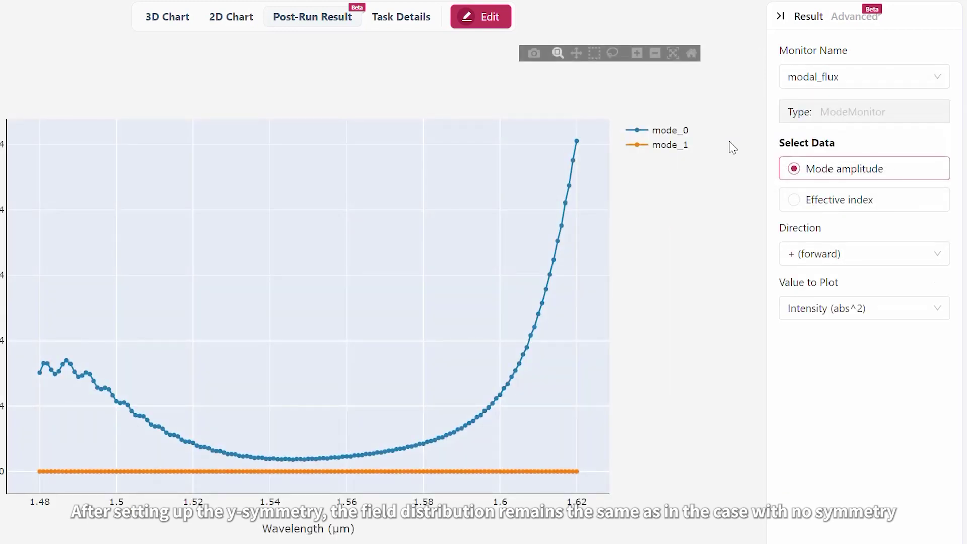
pyautogui.scroll(-2, 250, 401)
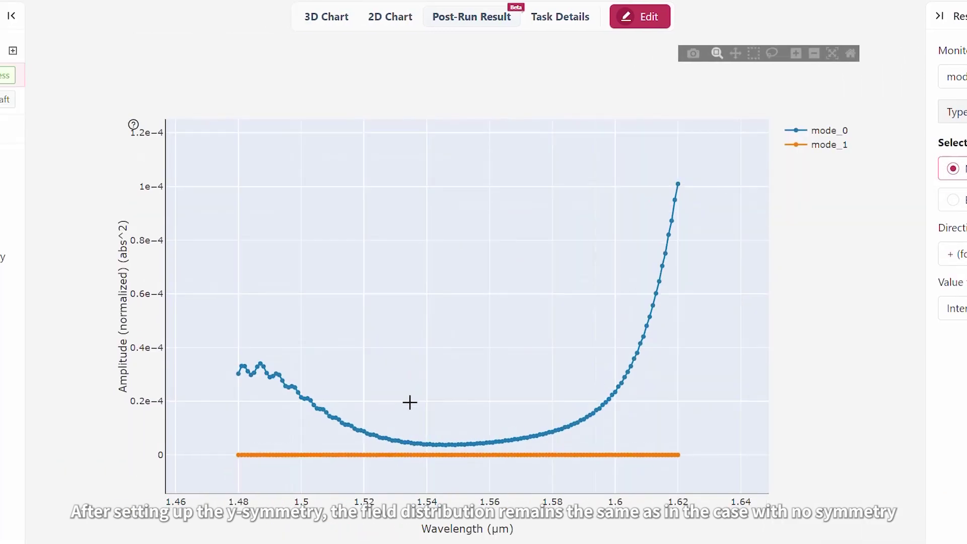
pyautogui.scroll(-4, 443, 447)
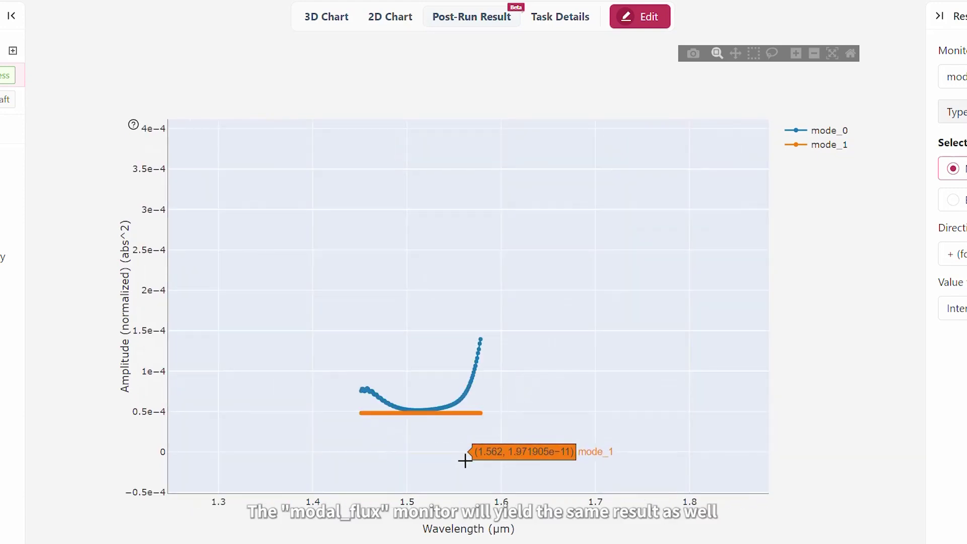
pyautogui.scroll(-8, 465, 461)
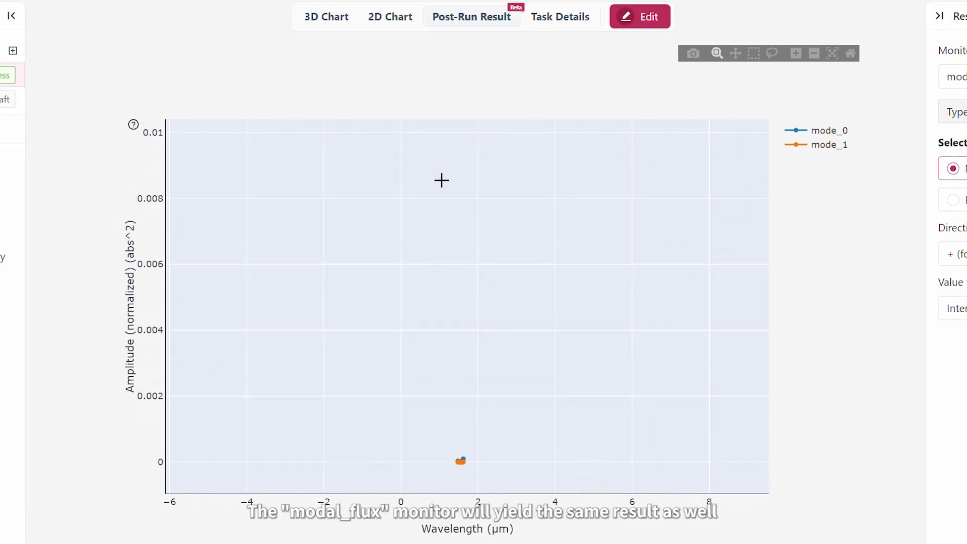
# Box-zoom the chart onto the flat mode_1 curve over 1.48–1.62 µm.
pyautogui.moveTo(442, 166); pyautogui.dragTo(574, 133)
pyautogui.scroll(-1, 443, 317)
pyautogui.scroll(-1, 363, 298)
pyautogui.moveTo(237, 466); pyautogui.dragTo(664, 130)
pyautogui.scroll(-1, 465, 373)
pyautogui.scroll(-5, 465, 373)
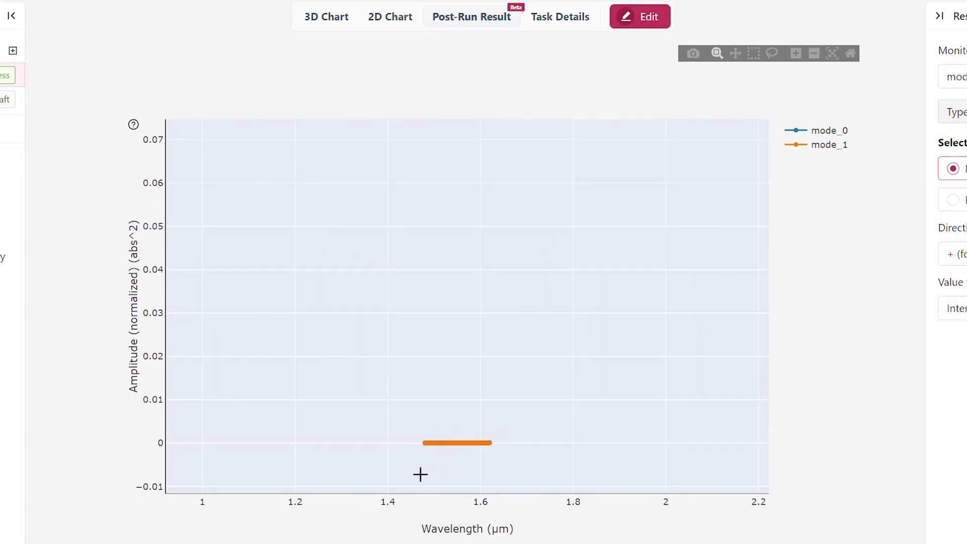
pyautogui.scroll(-3, 420, 473)
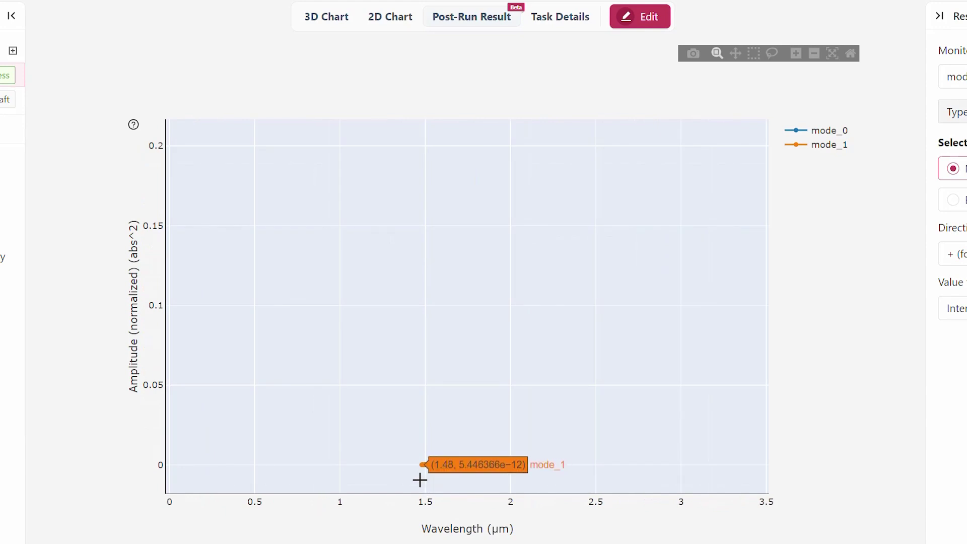
pyautogui.moveTo(420, 479); pyautogui.dragTo(449, 134)
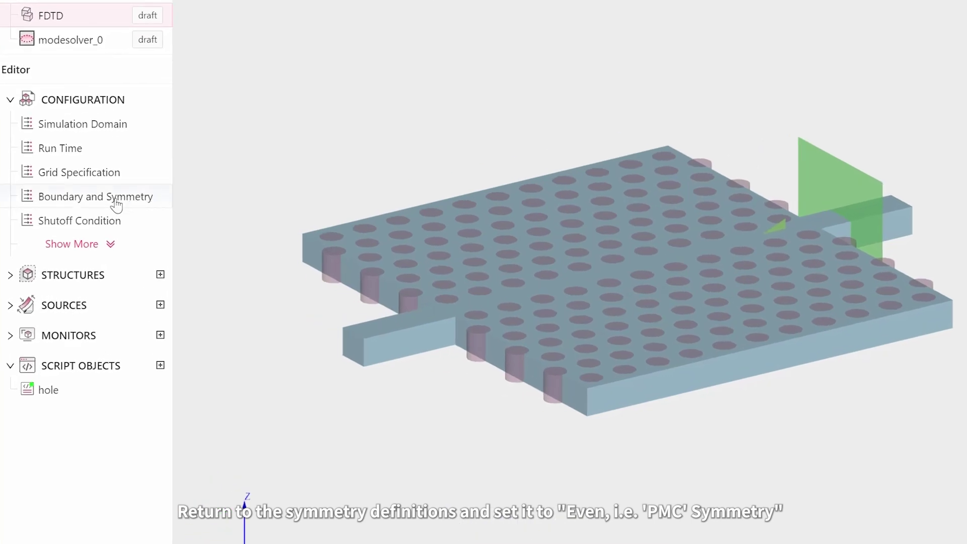
# Set z symmetry to Even (PMC) and show the red and blue symmetry regions in 3D.
pyautogui.click(102, 205)
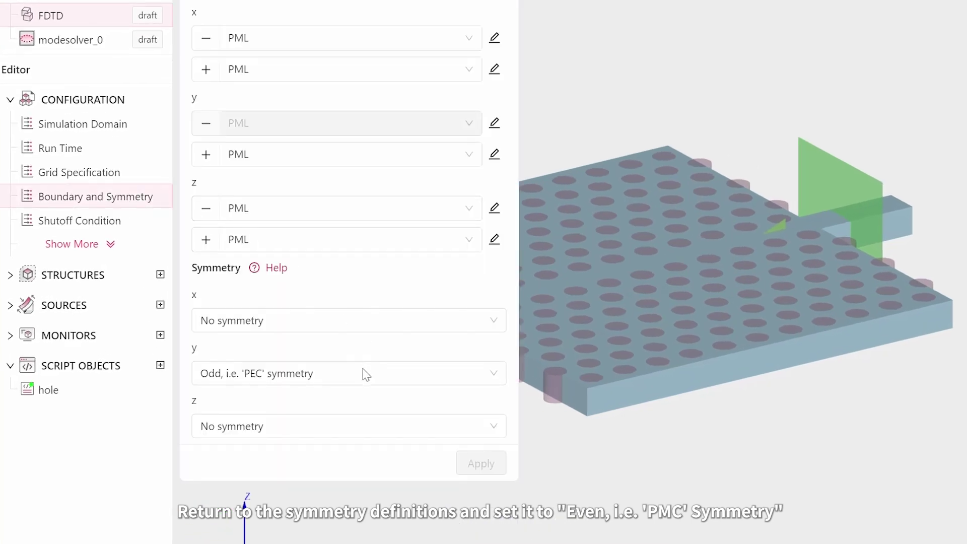
pyautogui.click(350, 427)
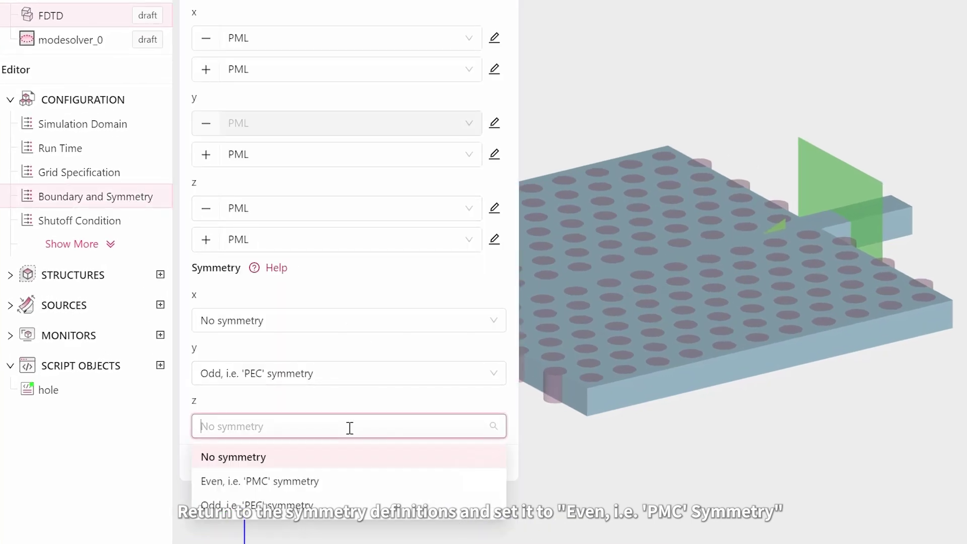
pyautogui.click(321, 483)
pyautogui.click(477, 464)
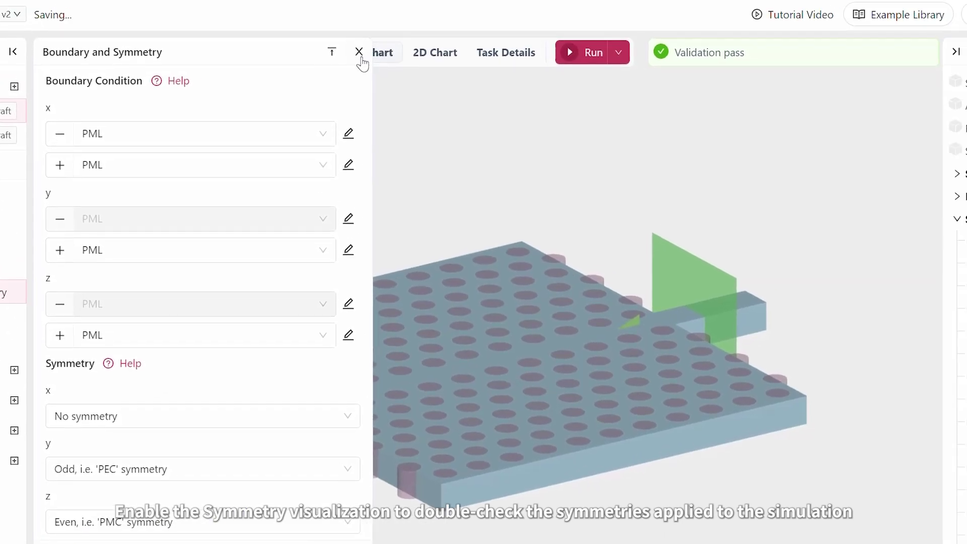
pyautogui.click(359, 49)
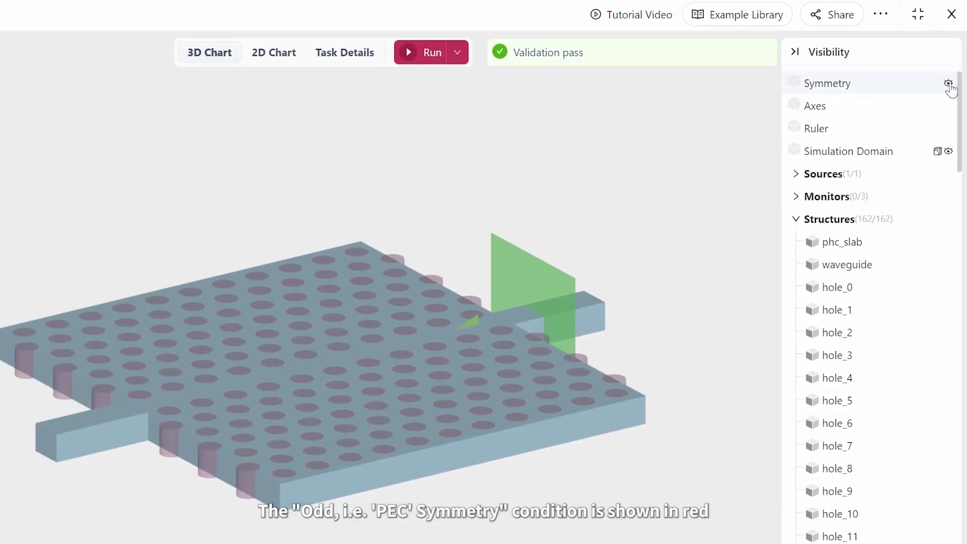
pyautogui.click(949, 85)
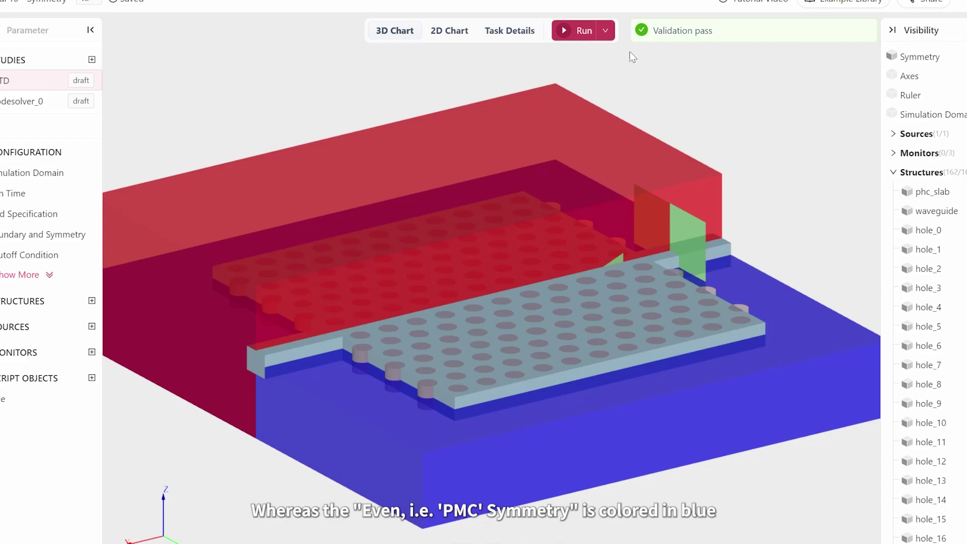
# Estimate 0.47 FlexCredit and 3 M grid points, then resubmit the simulation.
pyautogui.click(605, 30)
pyautogui.click(571, 57)
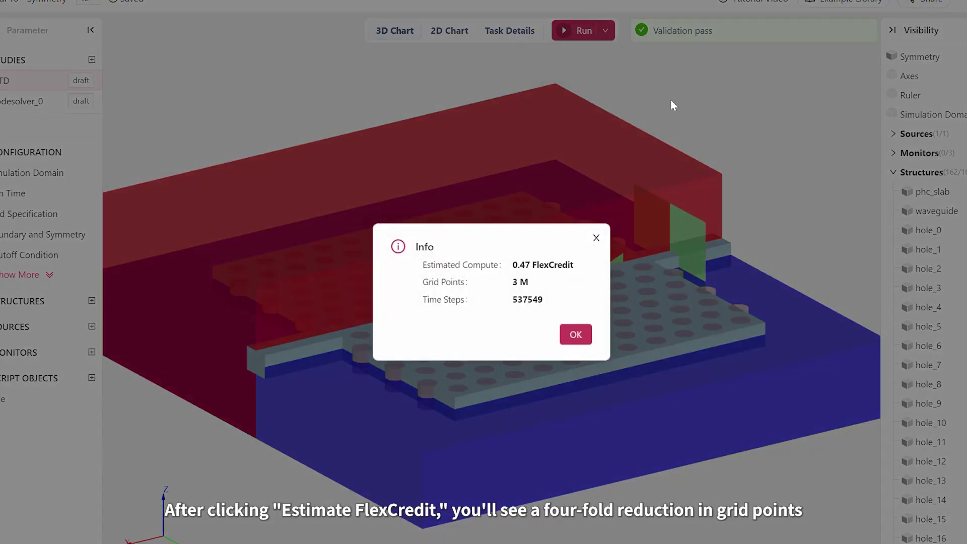
pyautogui.click(576, 335)
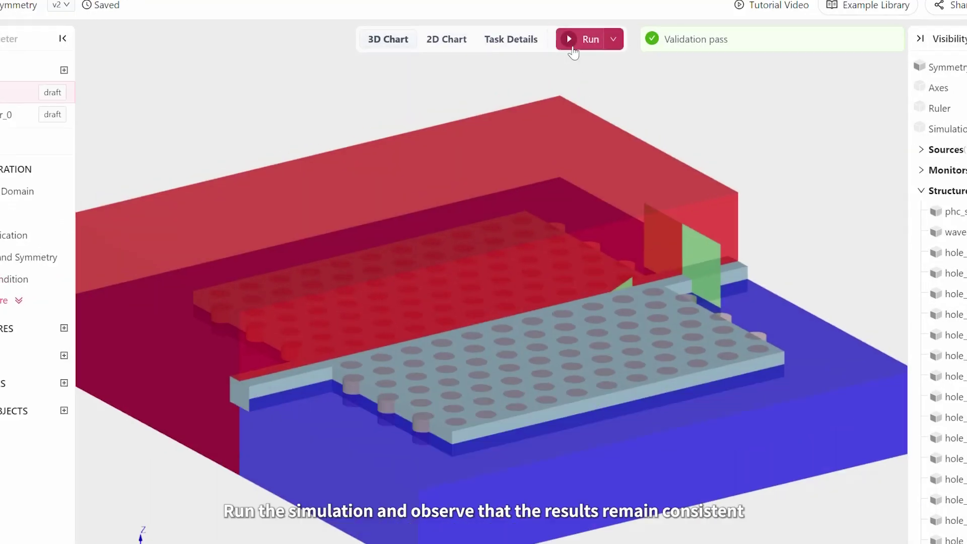
pyautogui.click(572, 31)
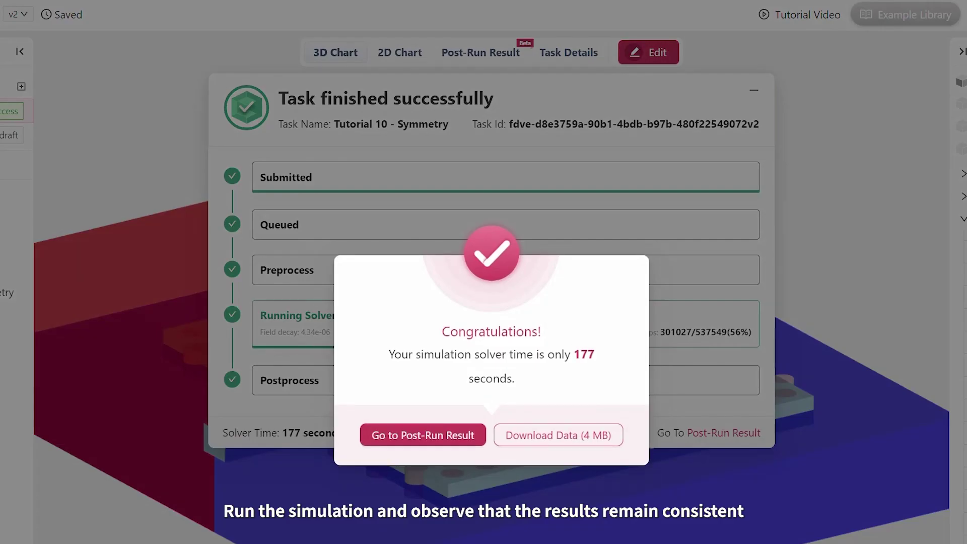
# Open the rerun's post-run results and switch the monitor to modal_flux.
pyautogui.click(449, 434)
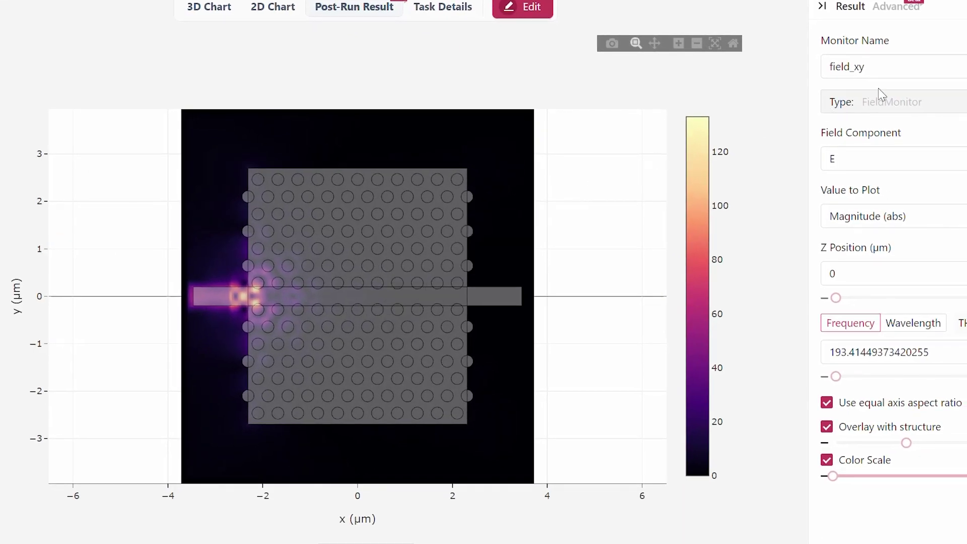
pyautogui.click(902, 68)
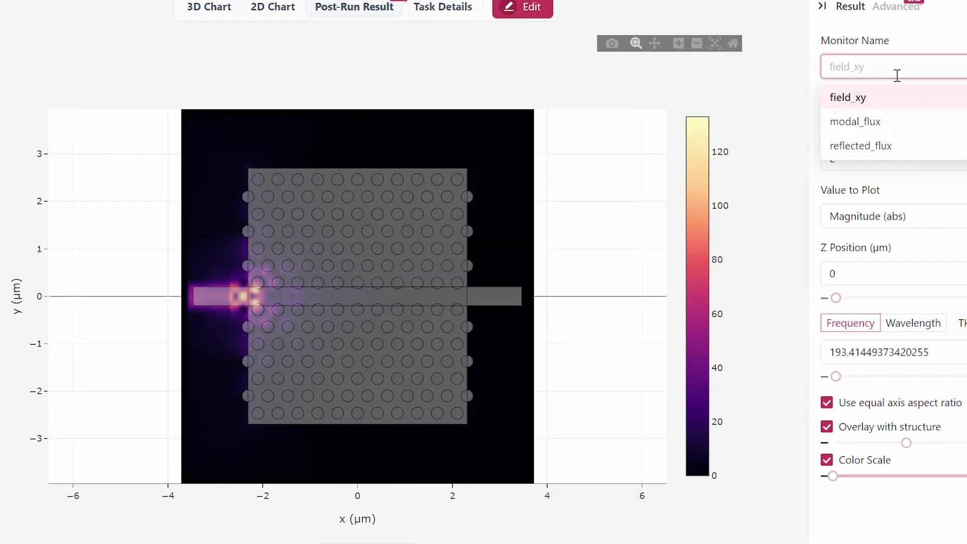
pyautogui.click(877, 126)
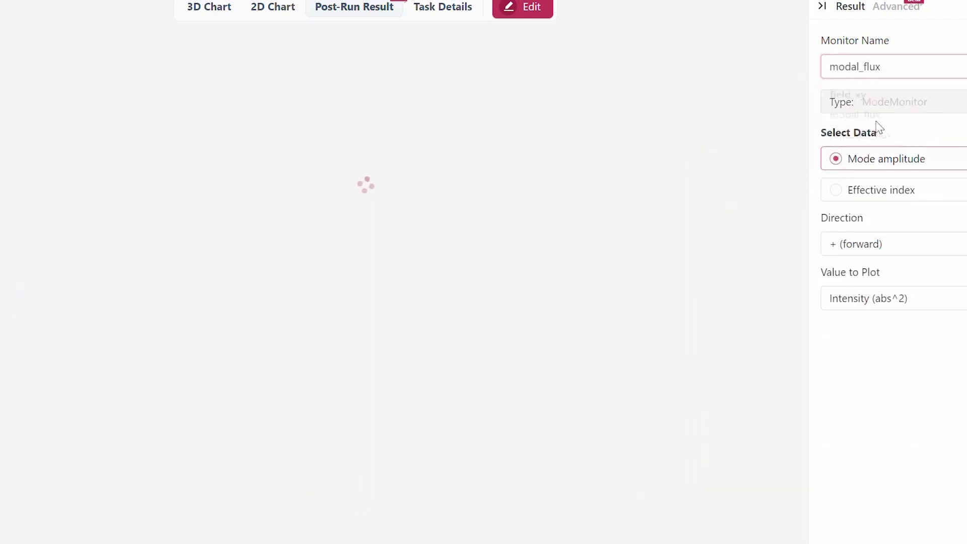